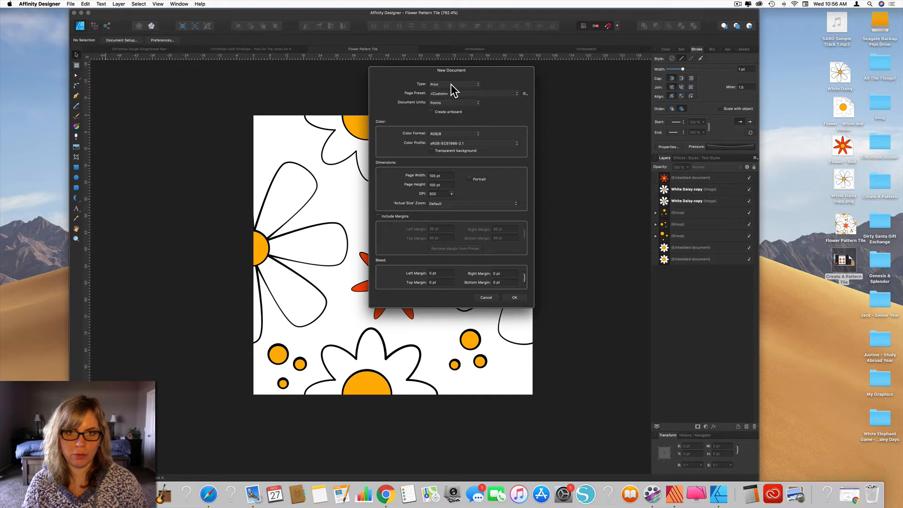
Create a new print document using the Letter (ANSI A) page preset
{"action": "left_click", "coordinate": [518, 94]}
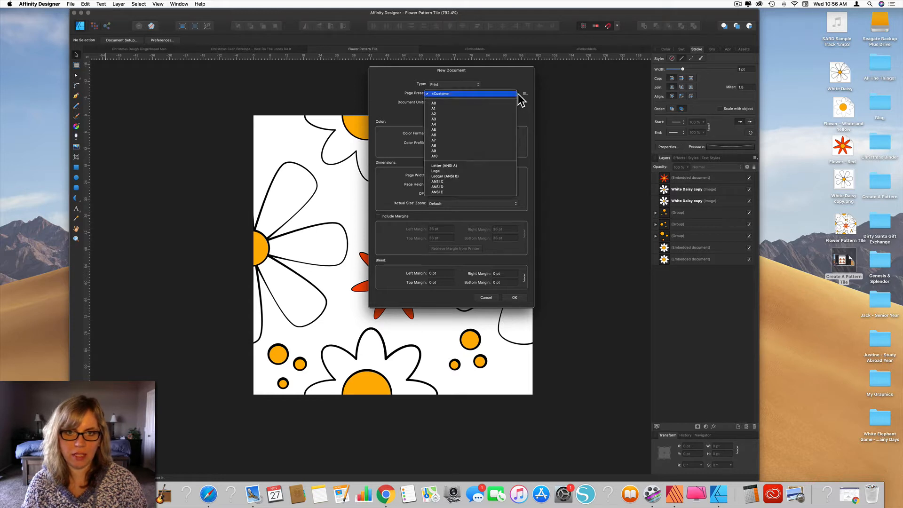
{"action": "left_click", "coordinate": [485, 165]}
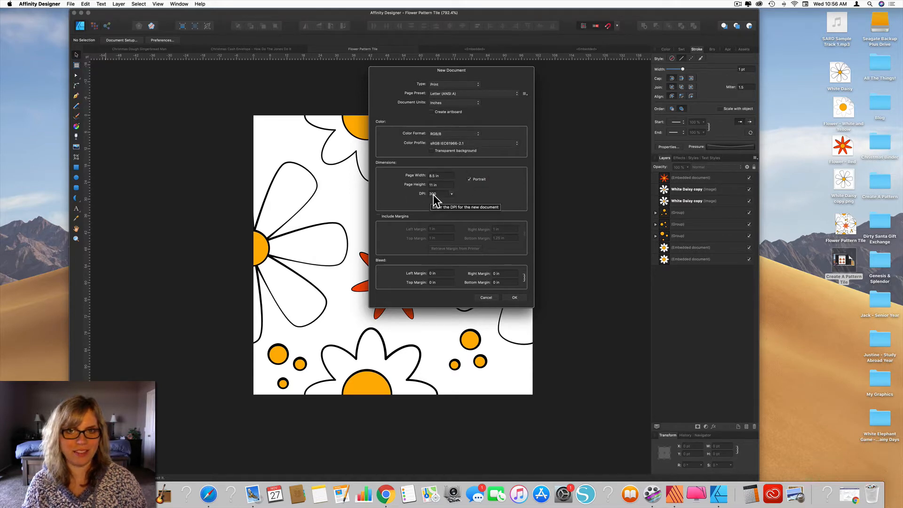
{"action": "left_click", "coordinate": [516, 297]}
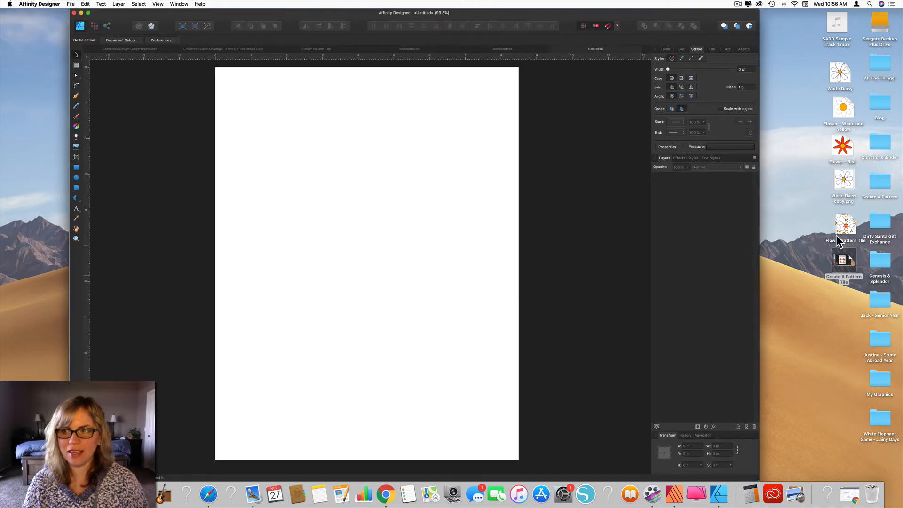
Place the Flower Pattern Tile file in the page's top-left corner and duplicate it side by side across the full page width
{"action": "left_click_drag", "start_coordinate": [845, 225], "coordinate": [244, 103]}
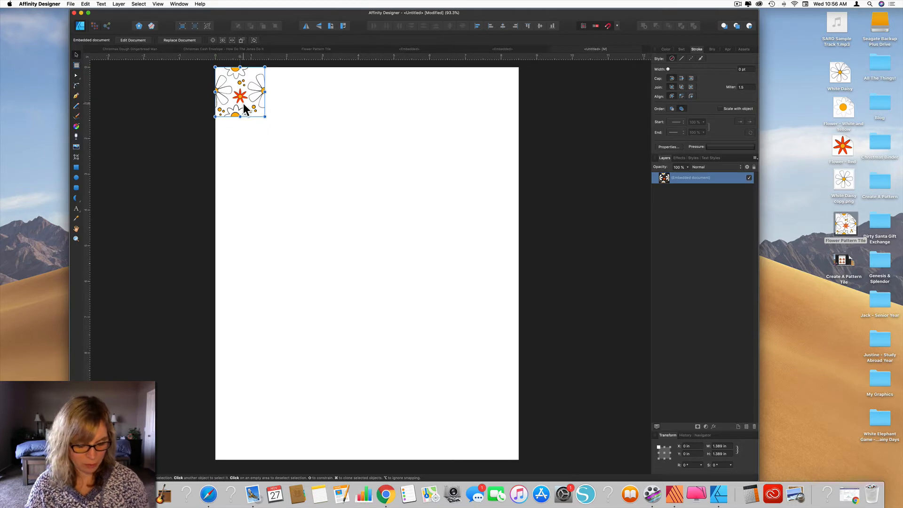
{"action": "left_click_drag", "start_coordinate": [241, 106], "coordinate": [291, 104]}
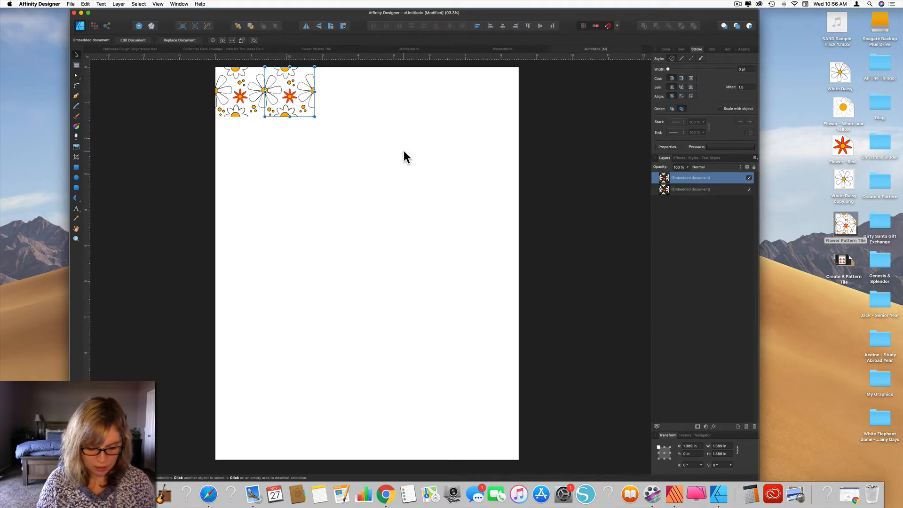
{"action": "key", "text": "super+j"}
{"action": "key", "text": "super+j"}
{"action": "key", "text": "super+j"}
{"action": "key", "text": "super+j"}
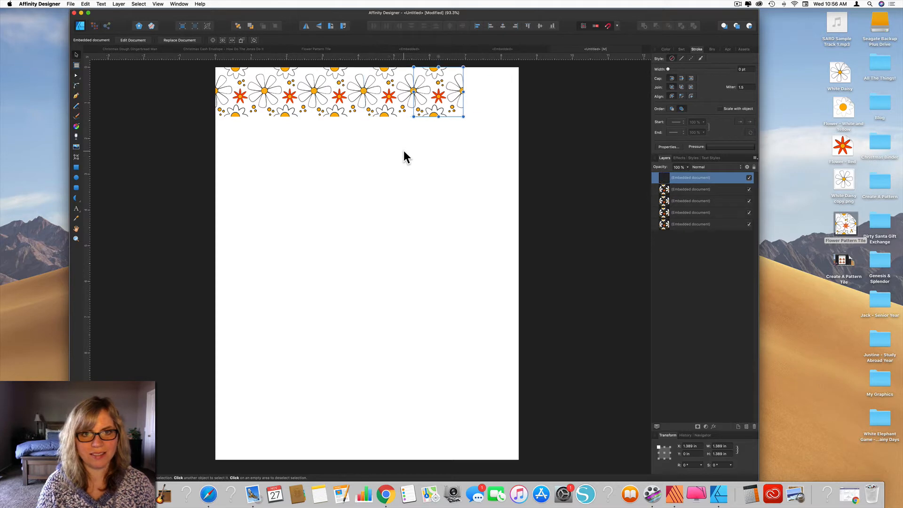
{"action": "key", "text": "super+j"}
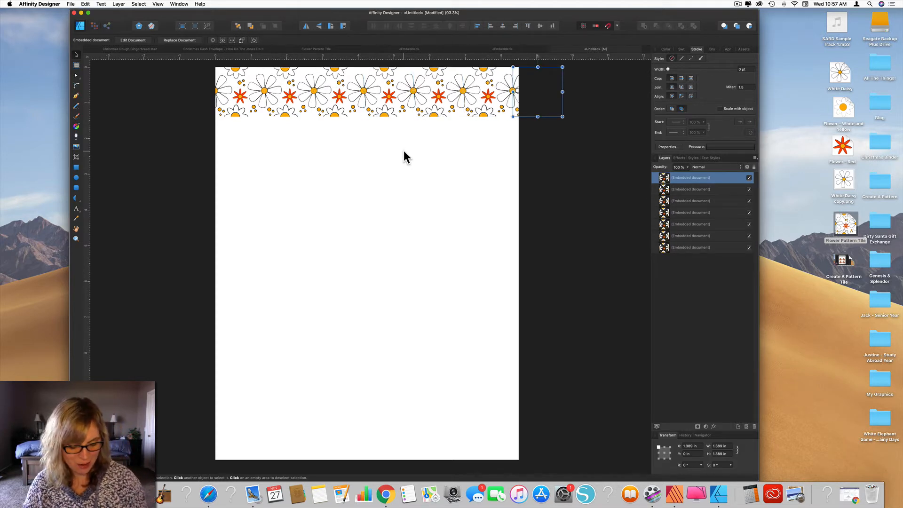
Duplicate the whole row of tiles directly beneath itself and repeat the copy until the page is filled, leaving nothing selected
{"action": "key", "text": "super+a"}
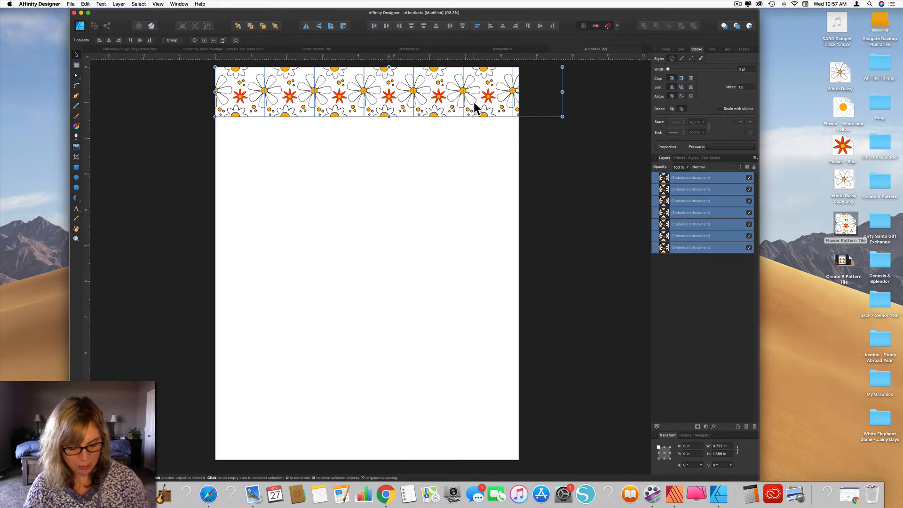
{"action": "left_click_drag", "start_coordinate": [474, 103], "coordinate": [476, 155]}
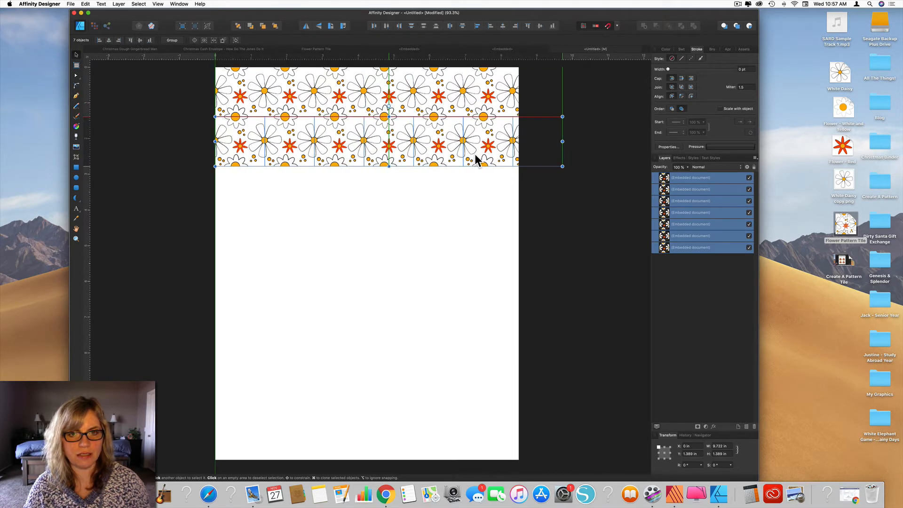
{"action": "left_click_drag", "start_coordinate": [475, 153], "coordinate": [475, 154]}
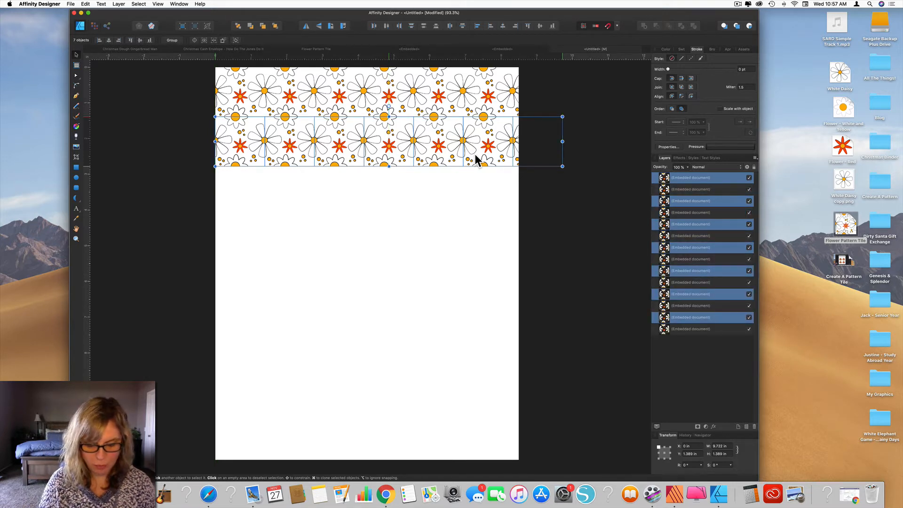
{"action": "key", "text": "super+j"}
{"action": "key", "text": "super+j"}
{"action": "key", "text": "super+j"}
{"action": "key", "text": "super+j"}
{"action": "key", "text": "super+j"}
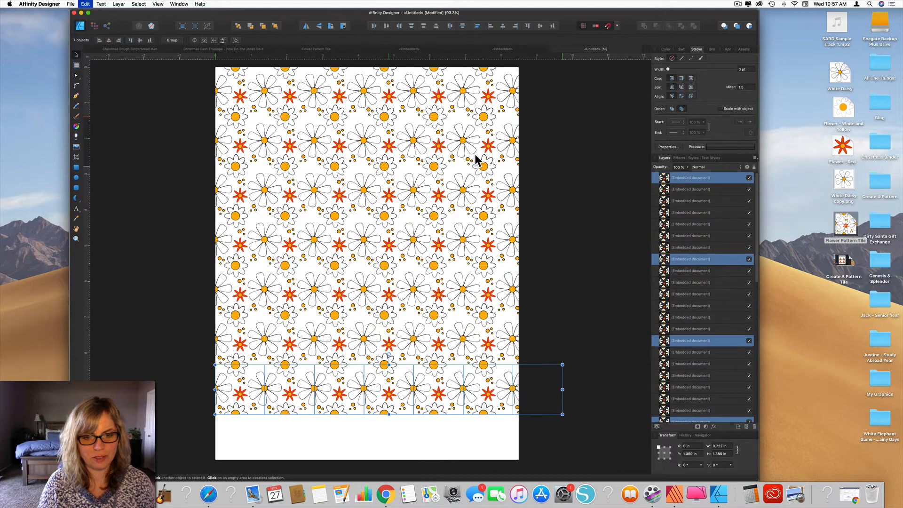
{"action": "key", "text": "super+j"}
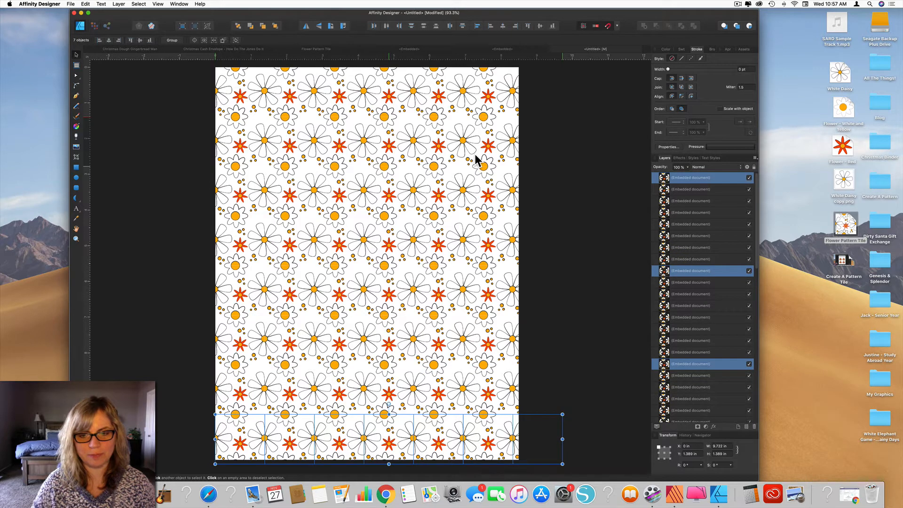
{"action": "left_click", "coordinate": [156, 125]}
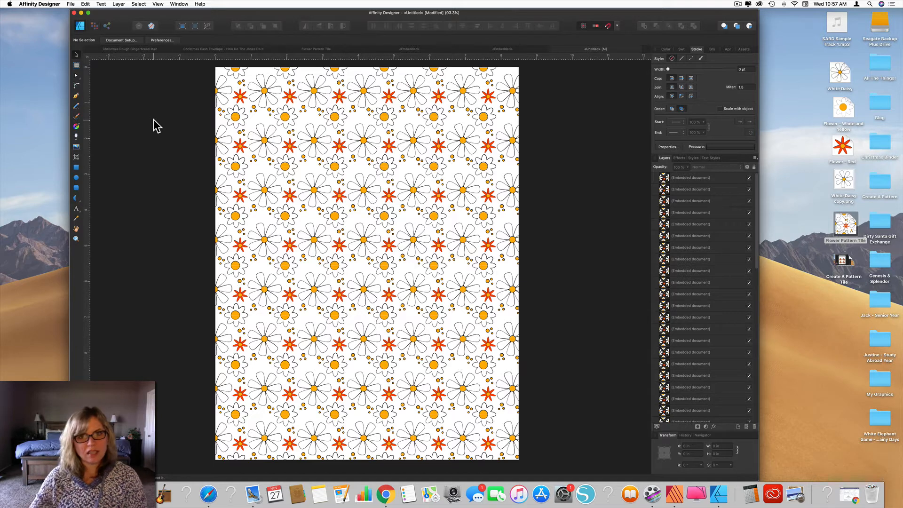
Open one embedded tile for editing and fill the three ellipses of its lower-right dot group with dark blue from SARD Brand Colors
{"action": "left_click", "coordinate": [311, 137]}
{"action": "double_click", "coordinate": [312, 136]}
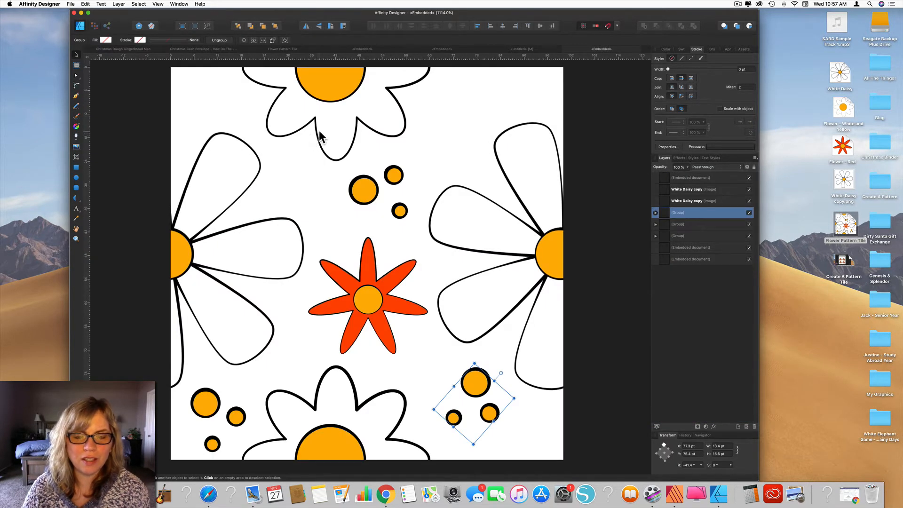
{"action": "scroll", "coordinate": [301, 391], "scroll_direction": "down", "scroll_amount": 2}
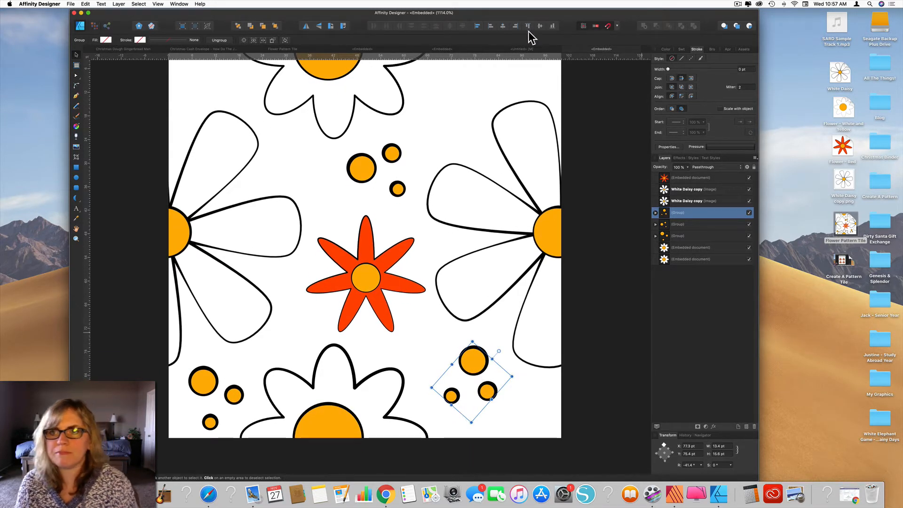
{"action": "left_click", "coordinate": [682, 49]}
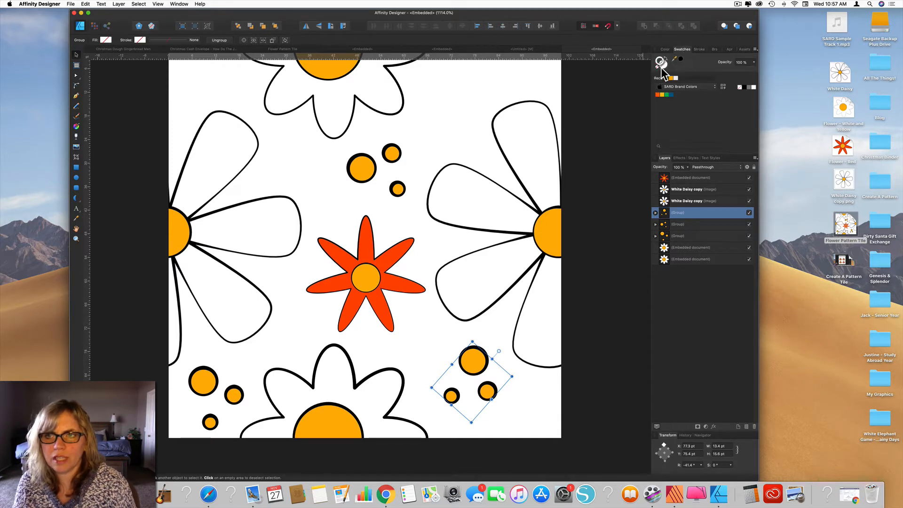
{"action": "left_click", "coordinate": [655, 213]}
{"action": "left_click", "coordinate": [677, 224]}
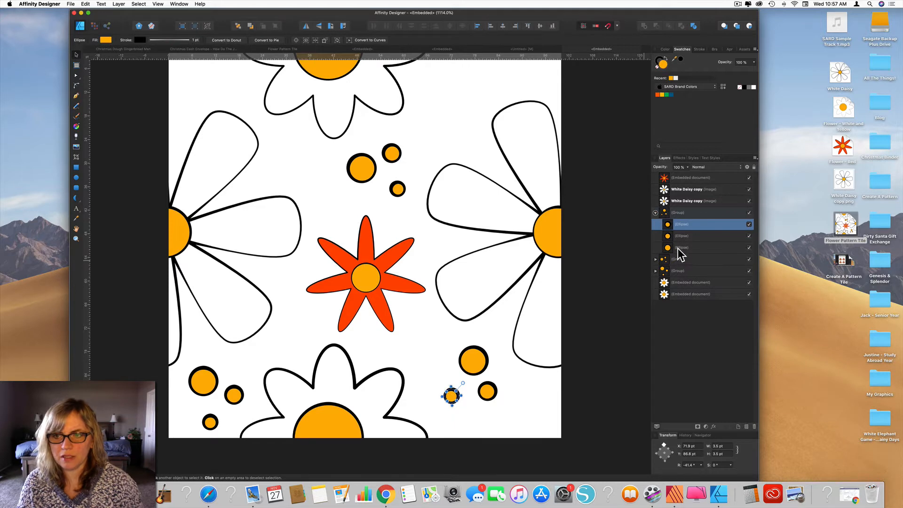
{"action": "left_click", "coordinate": [678, 247], "text": "shift"}
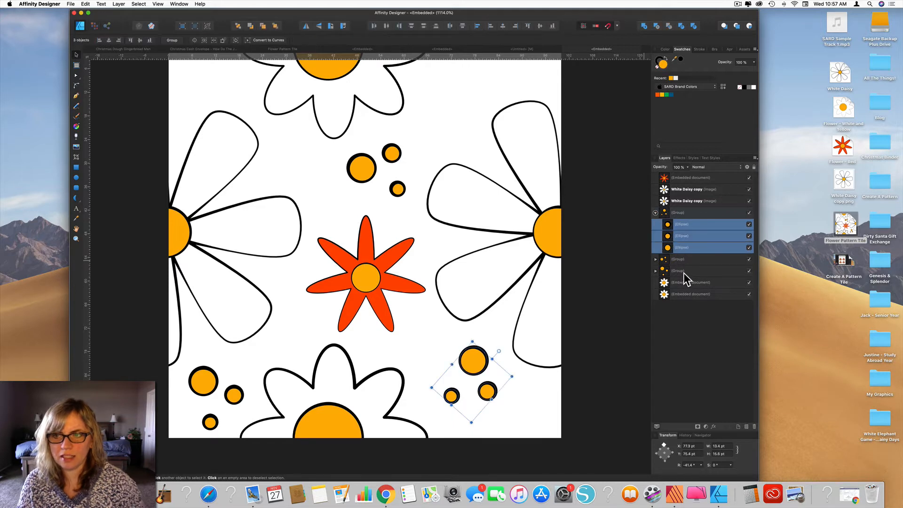
{"action": "left_click", "coordinate": [672, 95]}
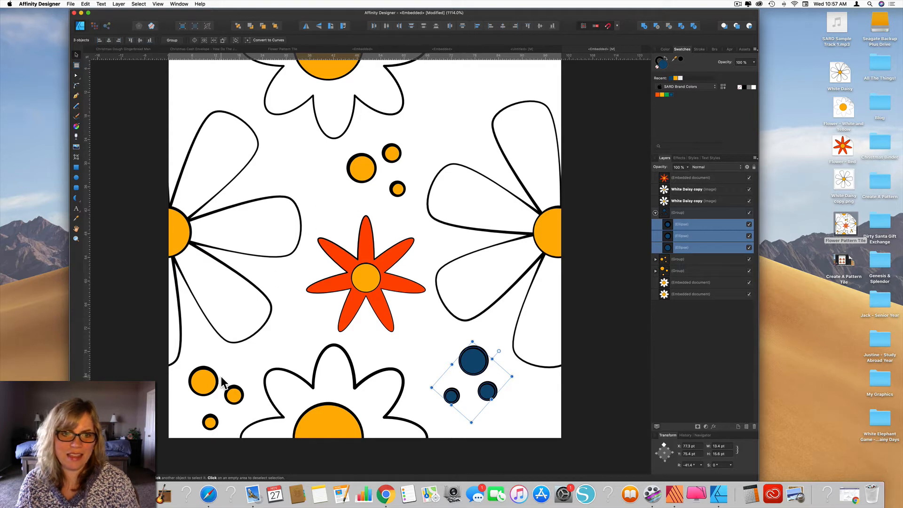
Fill the three ellipses of the dot group above the red flower with green from SARD Brand Colors
{"action": "left_click", "coordinate": [359, 167]}
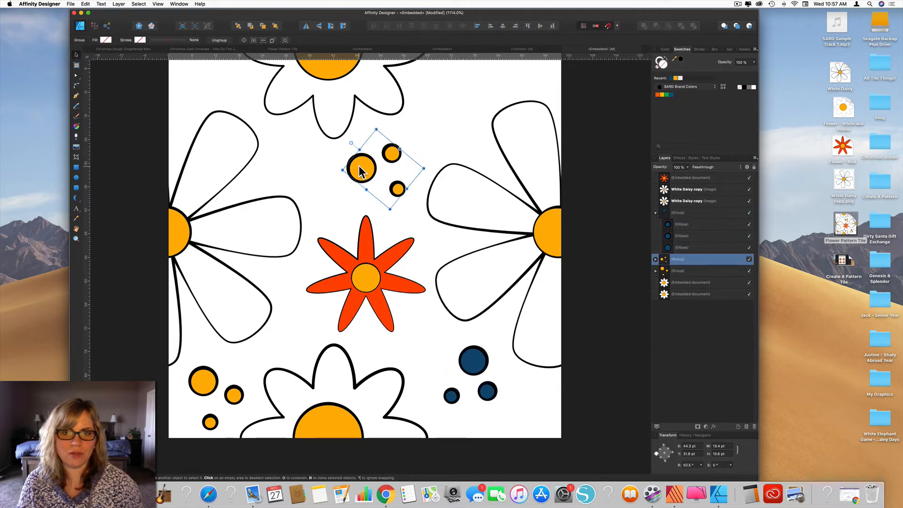
{"action": "left_click", "coordinate": [656, 260]}
{"action": "left_click", "coordinate": [678, 270]}
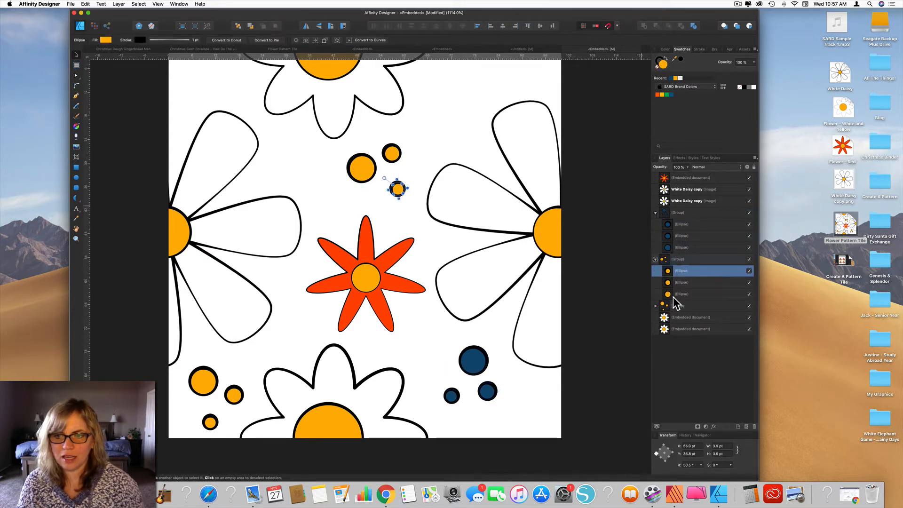
{"action": "left_click", "coordinate": [686, 294], "text": "shift"}
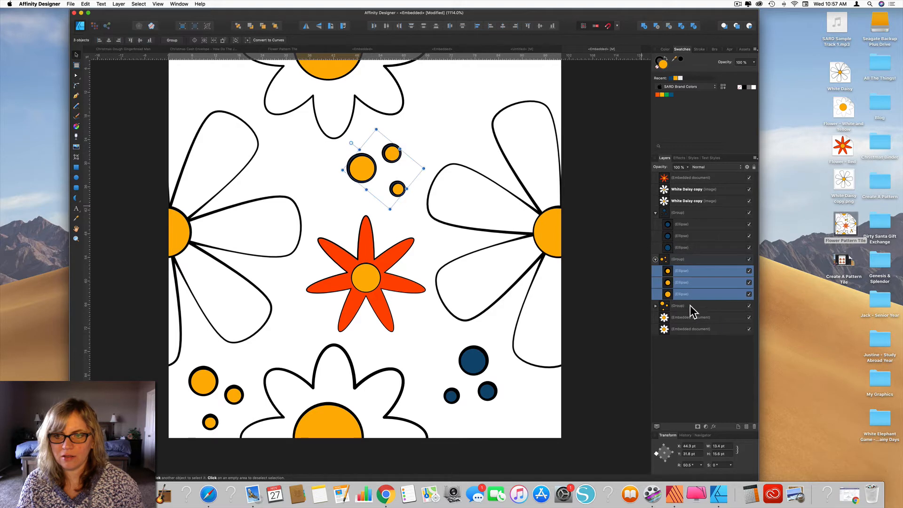
{"action": "left_click", "coordinate": [666, 94]}
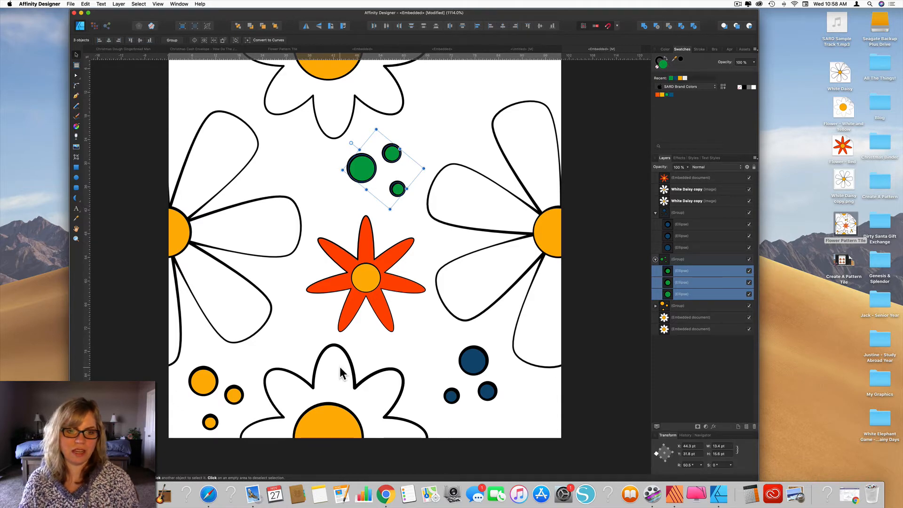
Open the embedded white daisy at the tile's bottom edge and fill its petal shape with the brand dark blue
{"action": "scroll", "coordinate": [341, 373], "scroll_direction": "left", "scroll_amount": 4}
{"action": "scroll", "coordinate": [341, 373], "scroll_direction": "down", "scroll_amount": 3}
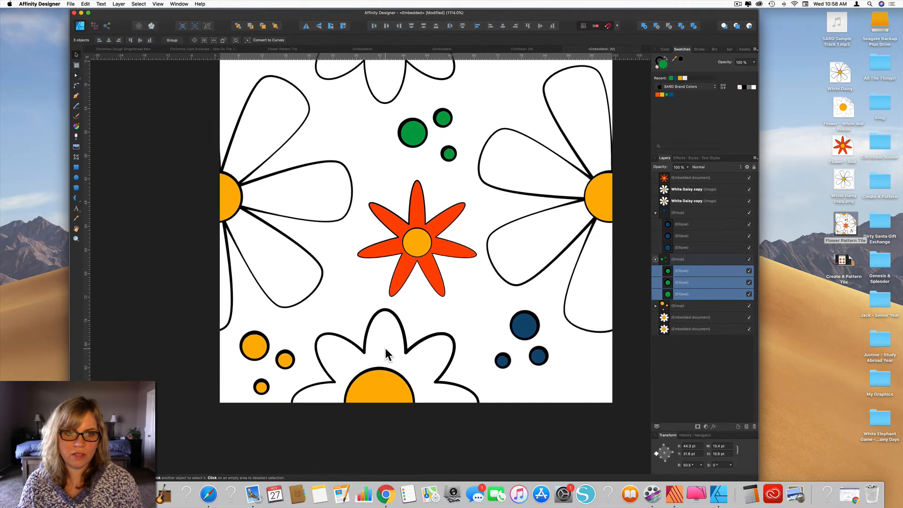
{"action": "scroll", "coordinate": [386, 354], "scroll_direction": "right", "scroll_amount": 3}
{"action": "scroll", "coordinate": [386, 353], "scroll_direction": "up", "scroll_amount": 2}
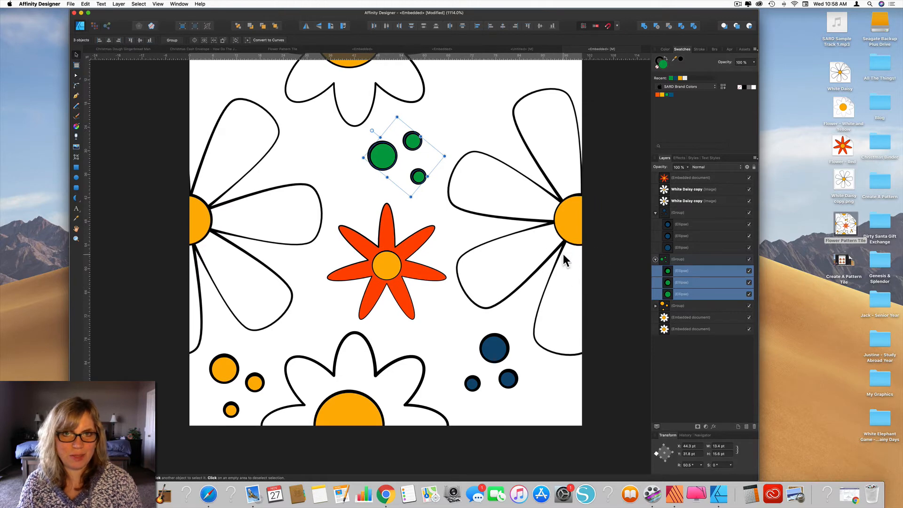
{"action": "scroll", "coordinate": [353, 381], "scroll_direction": "down", "scroll_amount": 1}
{"action": "double_click", "coordinate": [357, 374]}
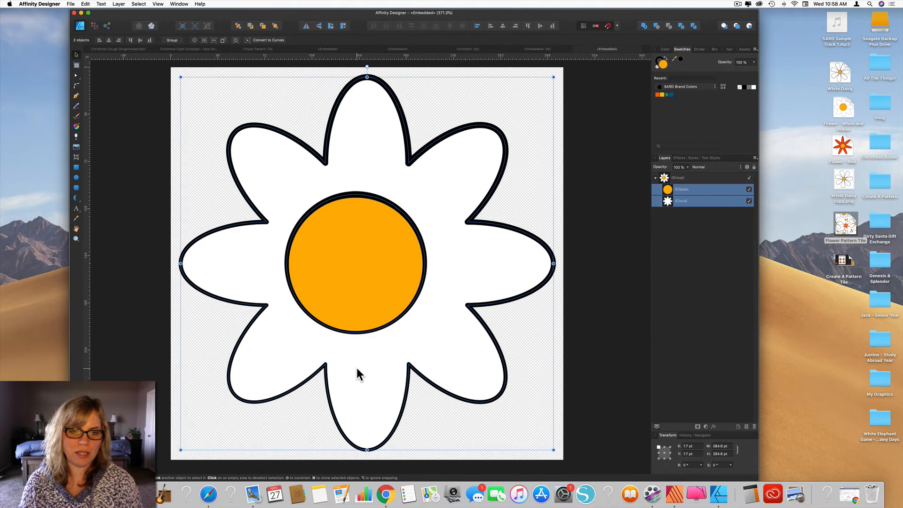
{"action": "left_click", "coordinate": [687, 201]}
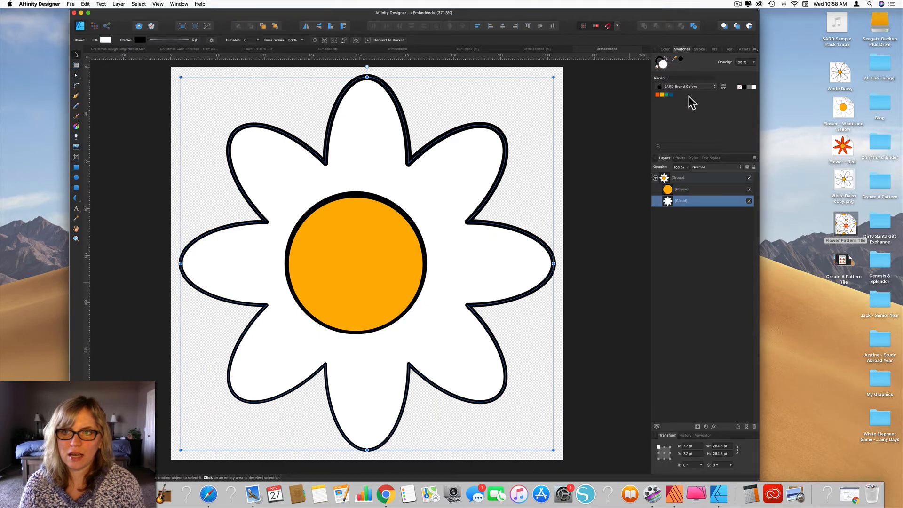
{"action": "left_click", "coordinate": [672, 95]}
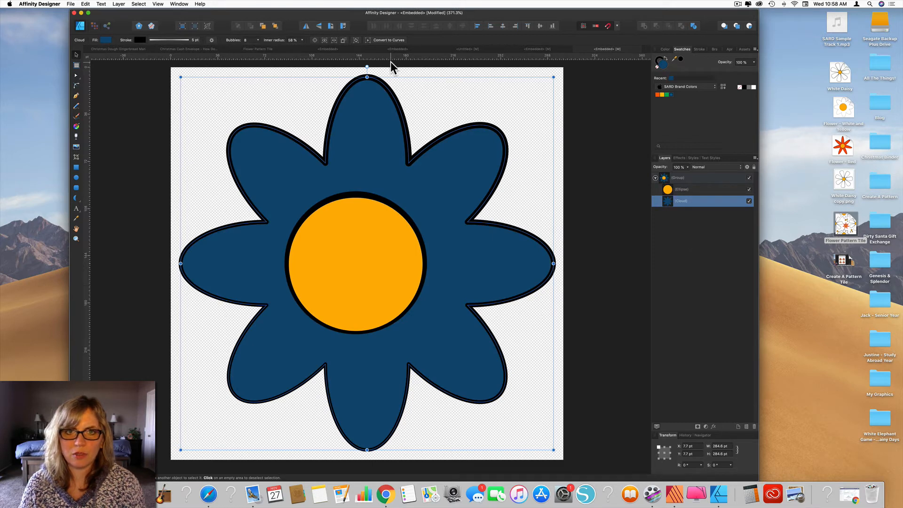
Review the recolored pattern in the full-page document and return to the embedded tile, closing the flower document
{"action": "left_click", "coordinate": [464, 49]}
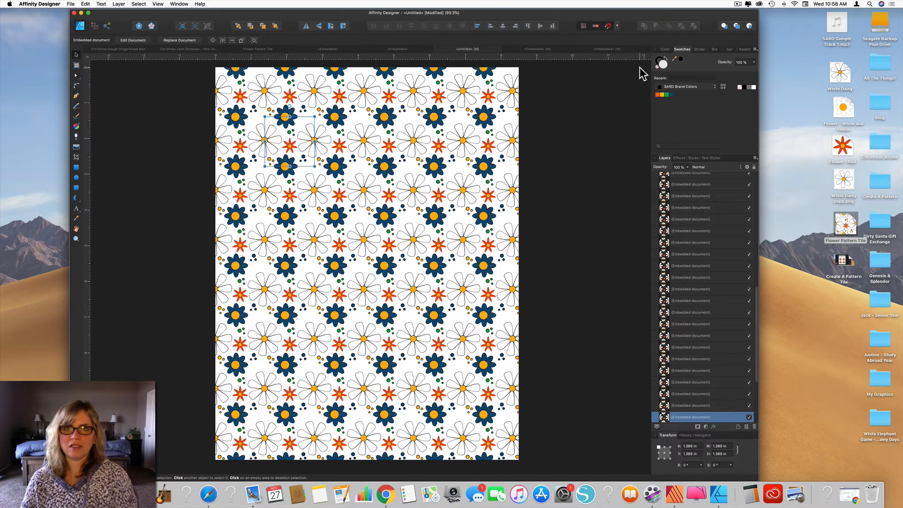
{"action": "left_click", "coordinate": [606, 49]}
{"action": "left_click", "coordinate": [542, 49]}
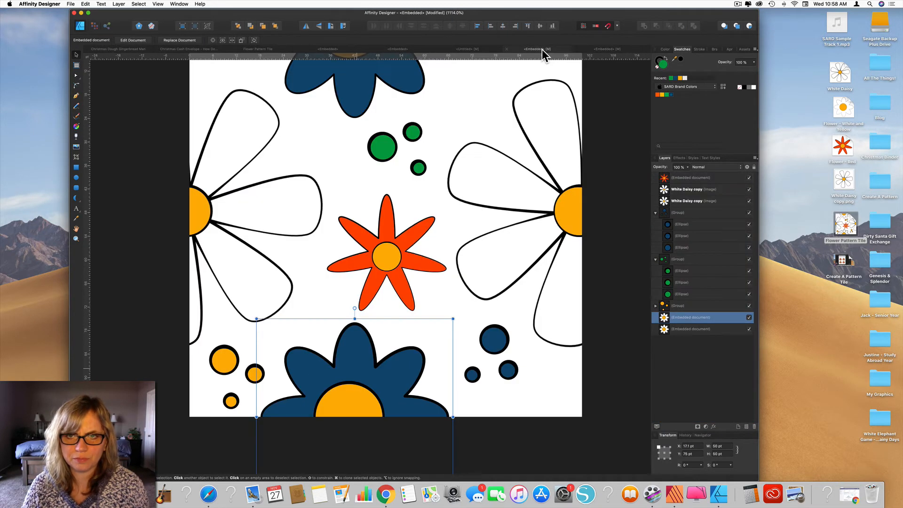
{"action": "left_click", "coordinate": [578, 49]}
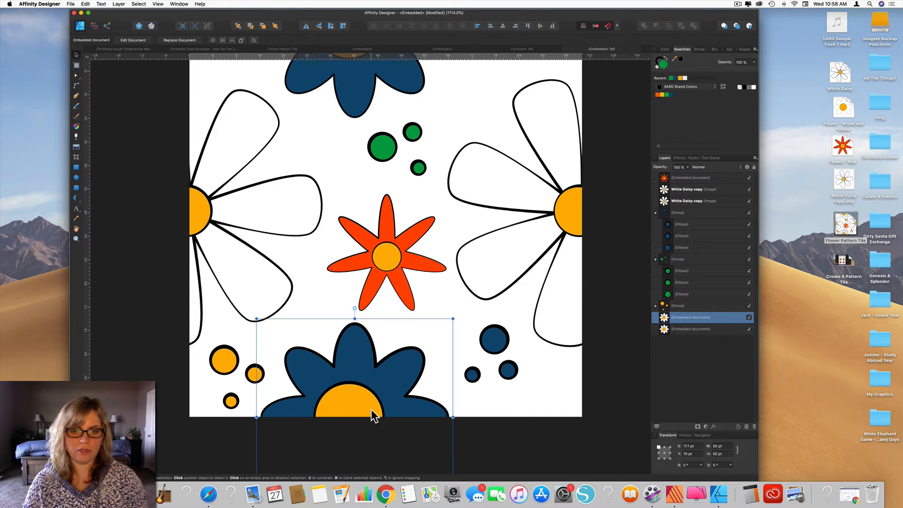
{"action": "scroll", "coordinate": [376, 380], "scroll_direction": "up", "scroll_amount": 3}
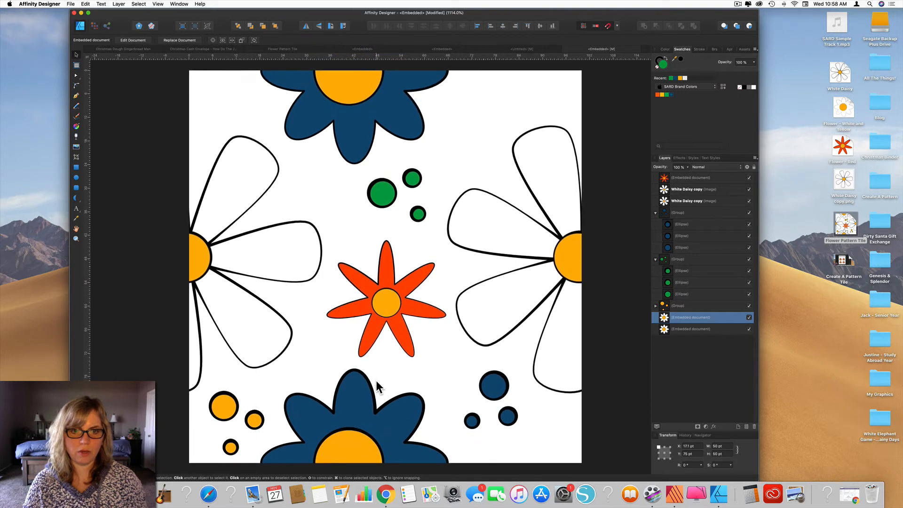
{"action": "scroll", "coordinate": [376, 382], "scroll_direction": "down", "scroll_amount": 2}
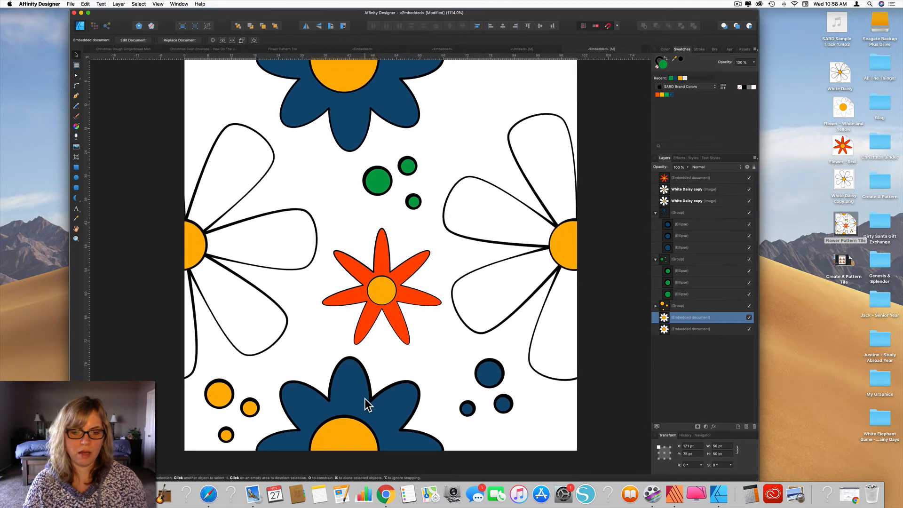
{"action": "scroll", "coordinate": [365, 399], "scroll_direction": "up", "scroll_amount": 2}
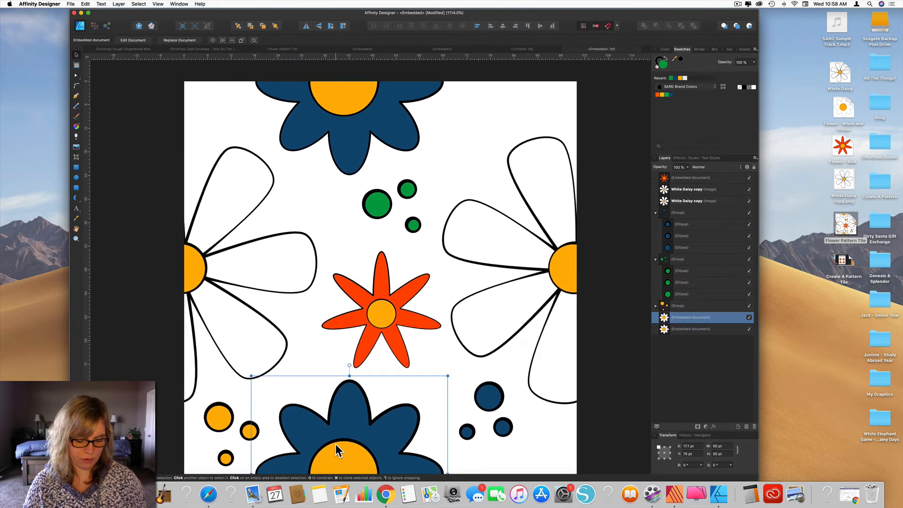
{"action": "scroll", "coordinate": [335, 444], "scroll_direction": "down", "scroll_amount": 1}
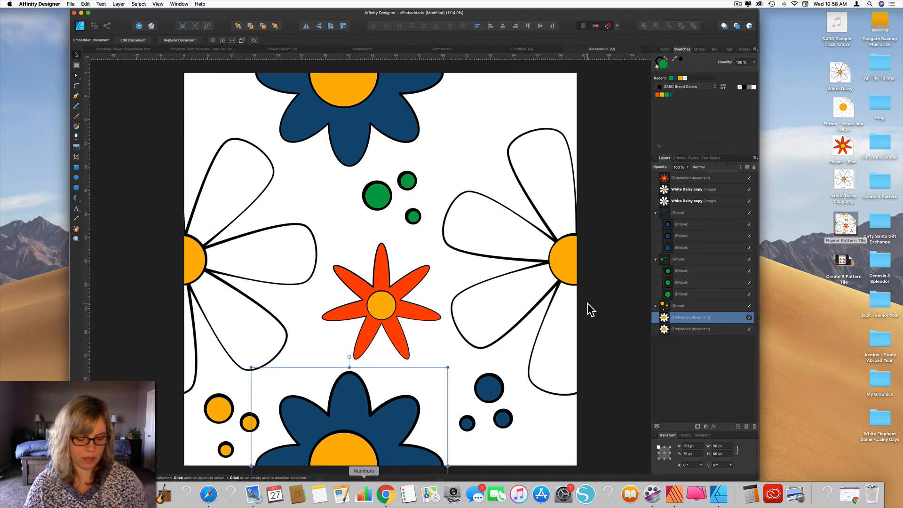
Move both blue daisies down together by about 4 pt and the green dot group down by about 3 pt
{"action": "left_click", "coordinate": [360, 111], "text": "shift"}
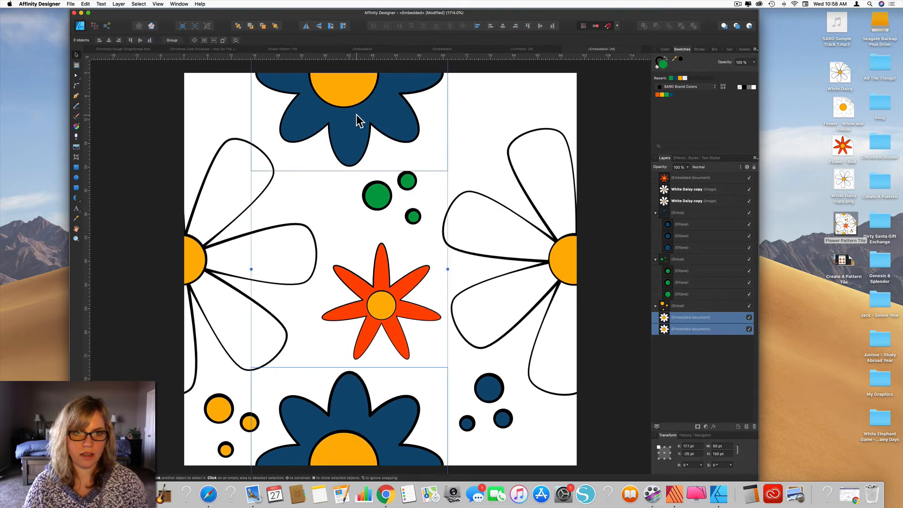
{"action": "mouse_move", "coordinate": [358, 114]}
{"action": "left_mouse_down"}
{"action": "mouse_move", "coordinate": [356, 102]}
{"action": "mouse_move", "coordinate": [359, 130]}
{"action": "left_mouse_up"}
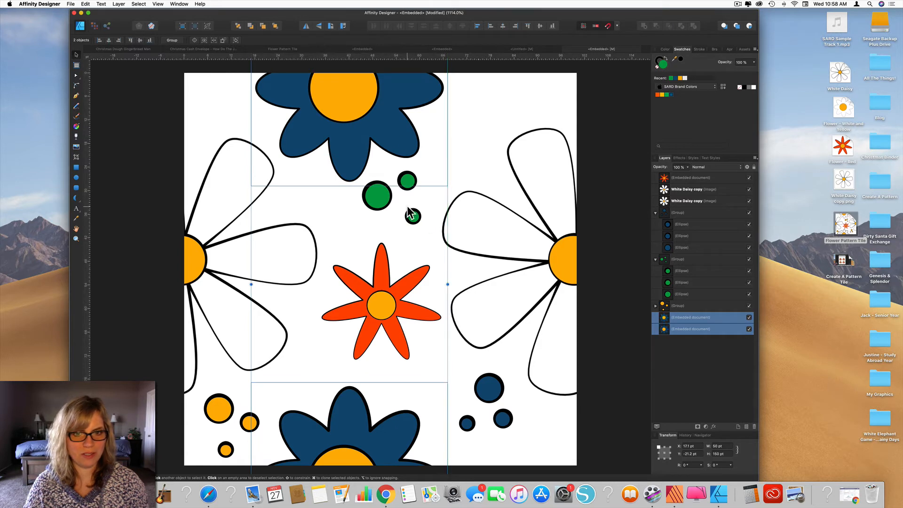
{"action": "left_click", "coordinate": [377, 200]}
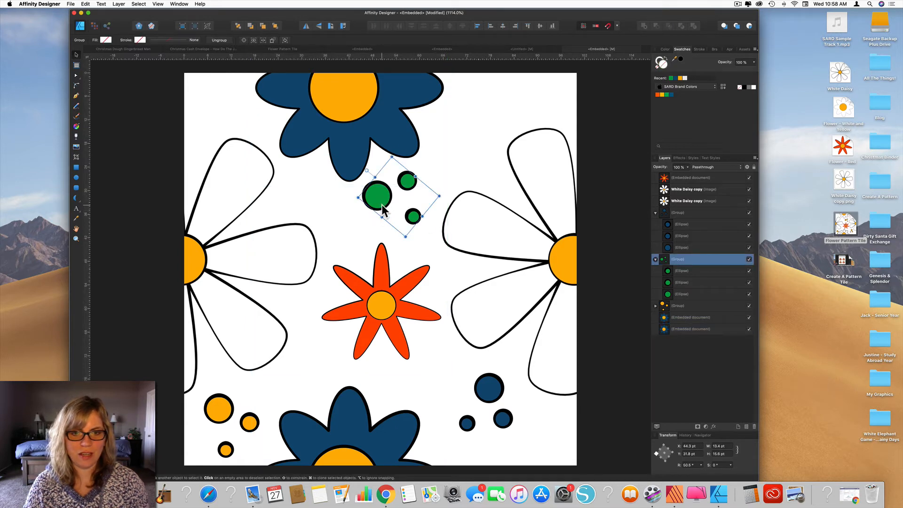
{"action": "left_click_drag", "start_coordinate": [383, 204], "coordinate": [387, 219]}
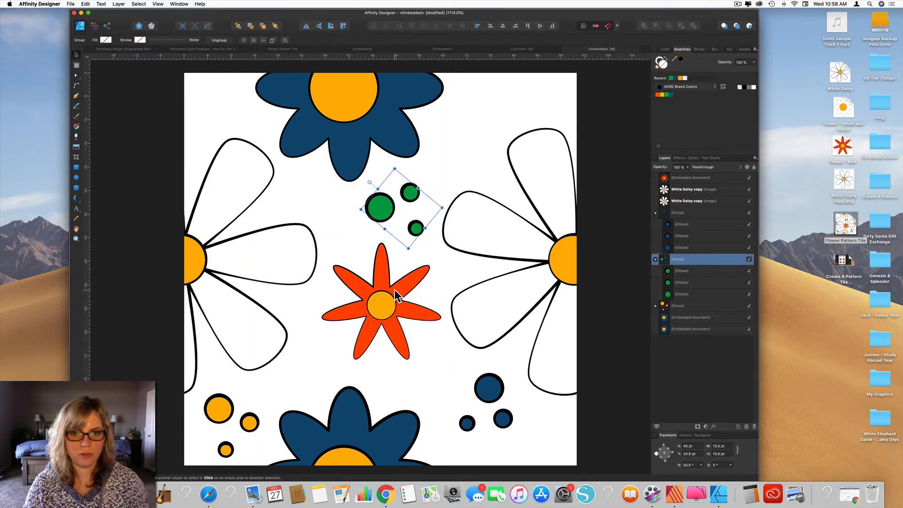
Move the red flower down and rotate it about 20° clockwise, and rotate and reposition the dark blue dot group beside the lower daisy
{"action": "left_click", "coordinate": [380, 301]}
{"action": "left_click_drag", "start_coordinate": [381, 300], "coordinate": [380, 315]}
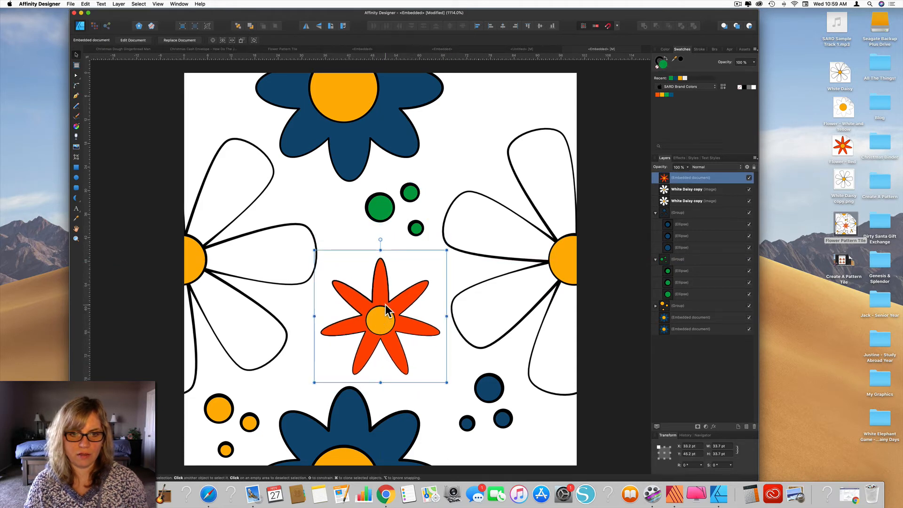
{"action": "left_click_drag", "start_coordinate": [381, 241], "coordinate": [402, 268]}
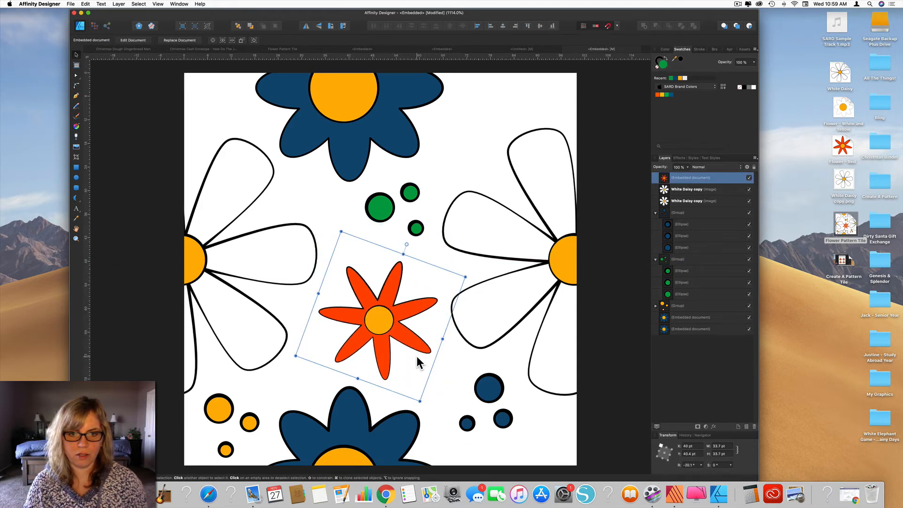
{"action": "left_click", "coordinate": [492, 392]}
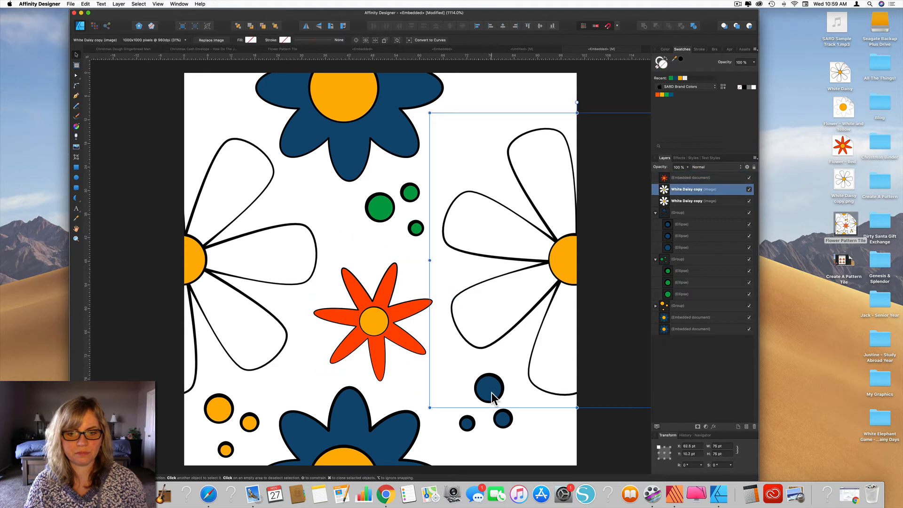
{"action": "left_click_drag", "start_coordinate": [499, 385], "coordinate": [482, 394]}
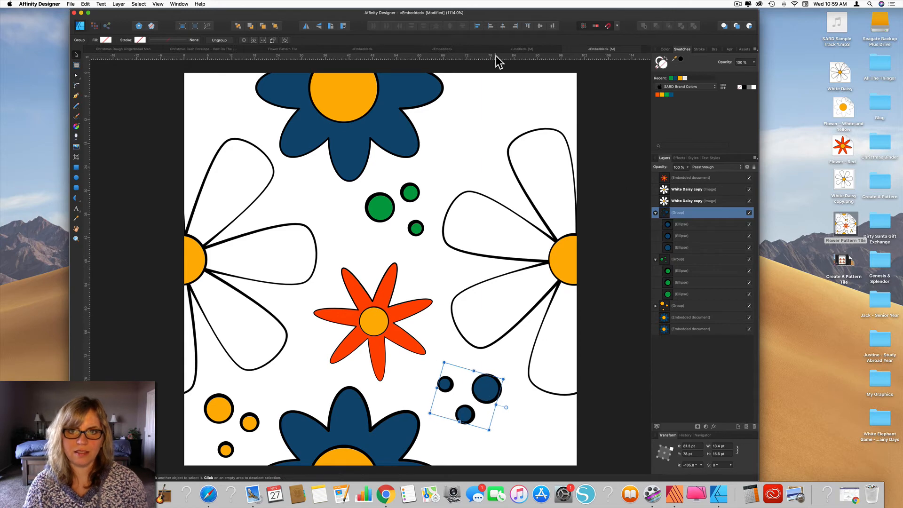
Return to the full-page pattern document and save it to the Desktop as Flower Pattern Sheet
{"action": "left_click", "coordinate": [509, 50]}
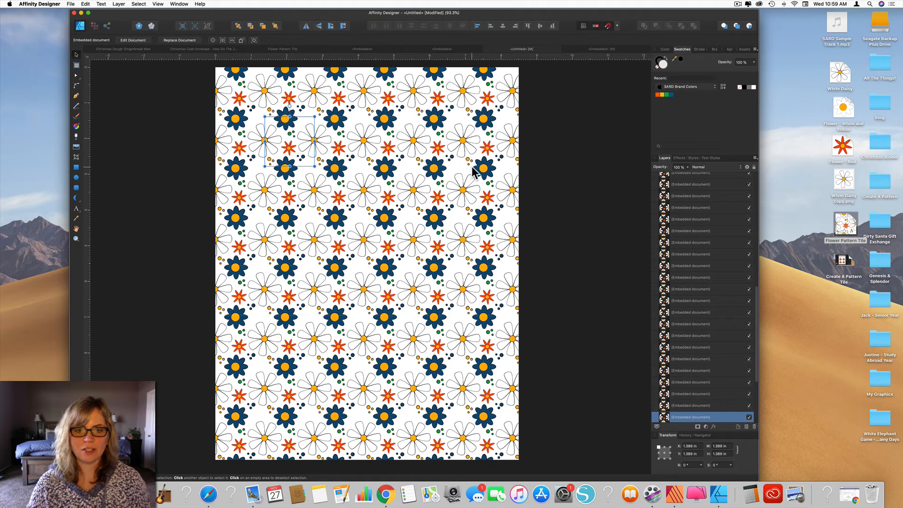
{"action": "scroll", "coordinate": [473, 172], "scroll_direction": "up", "scroll_amount": 2}
{"action": "scroll", "coordinate": [473, 172], "scroll_direction": "down", "scroll_amount": 1}
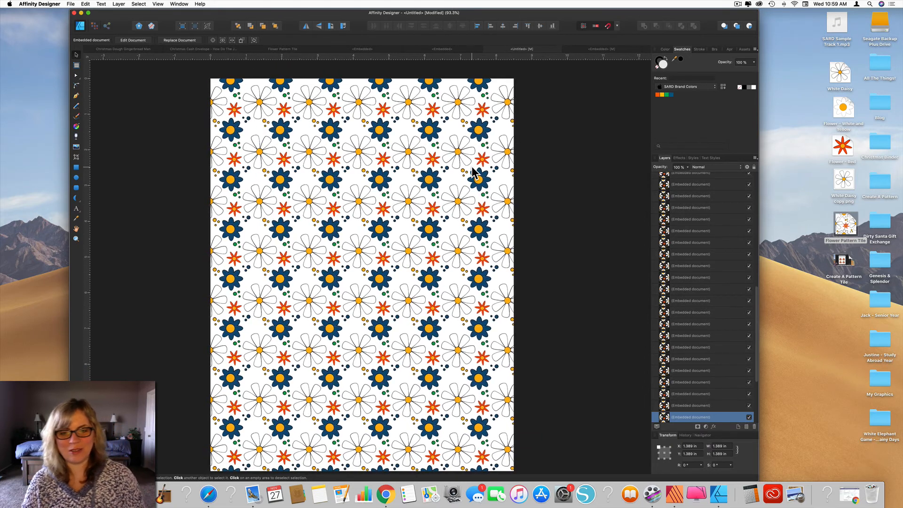
{"action": "scroll", "coordinate": [472, 173], "scroll_direction": "left", "scroll_amount": 1}
{"action": "left_click", "coordinate": [564, 176]}
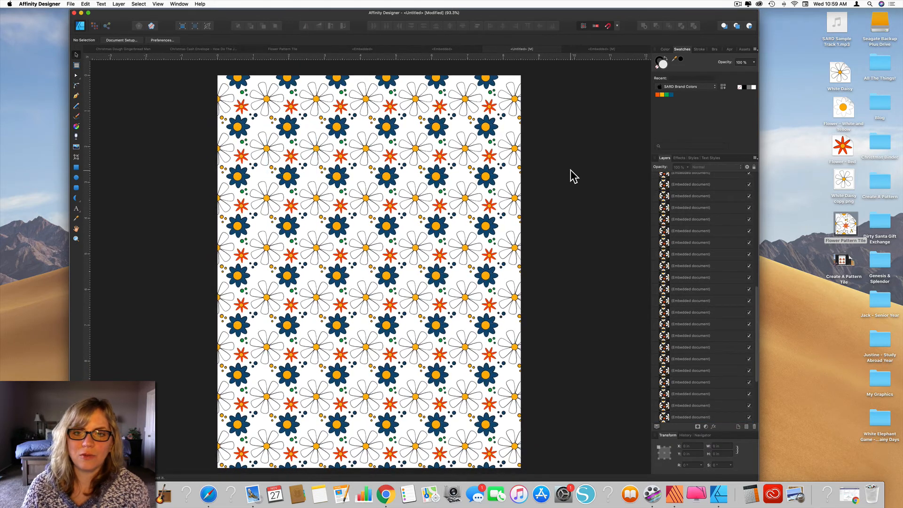
{"action": "left_click", "coordinate": [71, 4]}
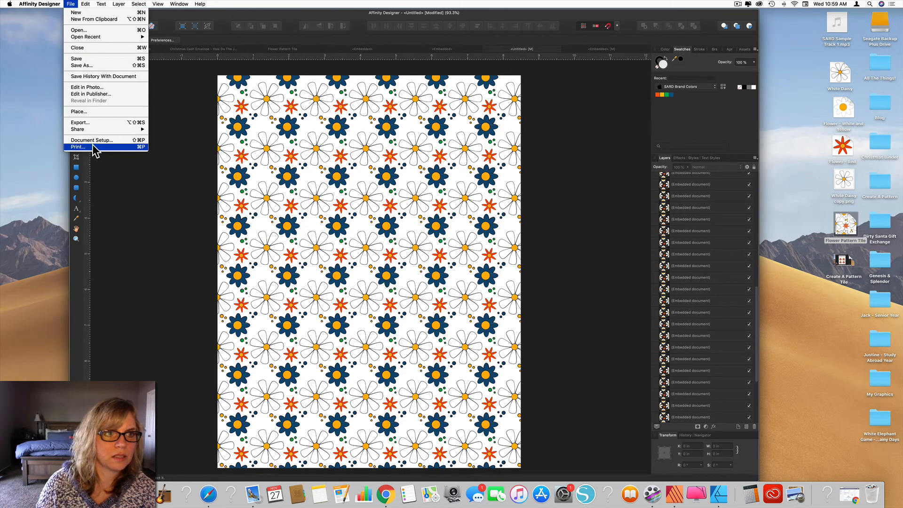
{"action": "left_click", "coordinate": [89, 65]}
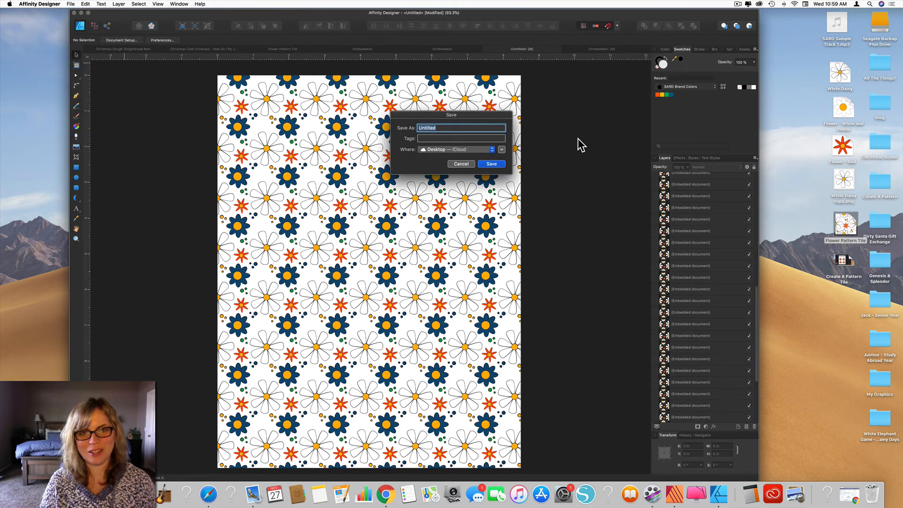
{"action": "type", "text": "Flower "}
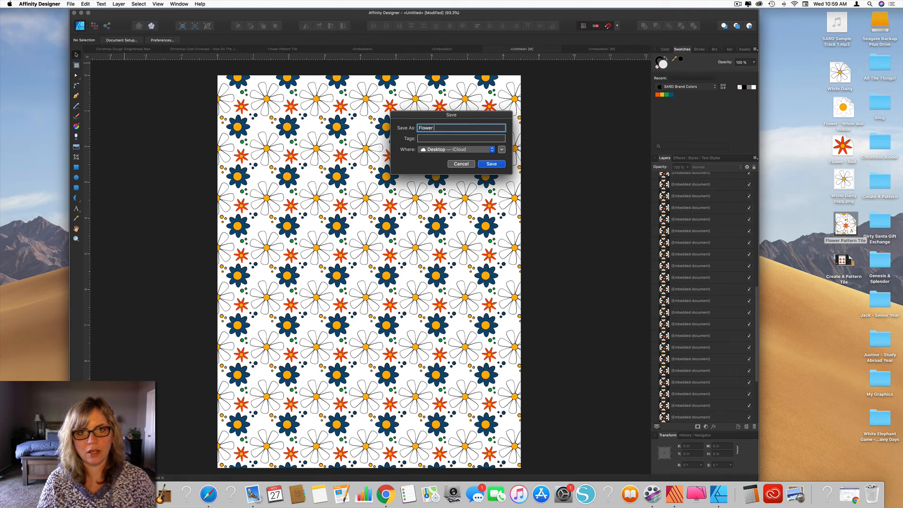
{"action": "type", "text": "Pattern "}
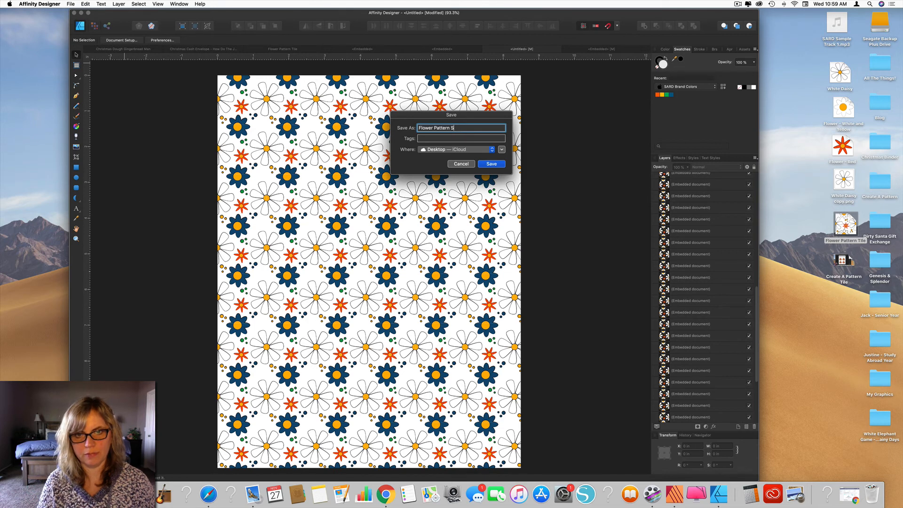
{"action": "type", "text": "Sheet"}
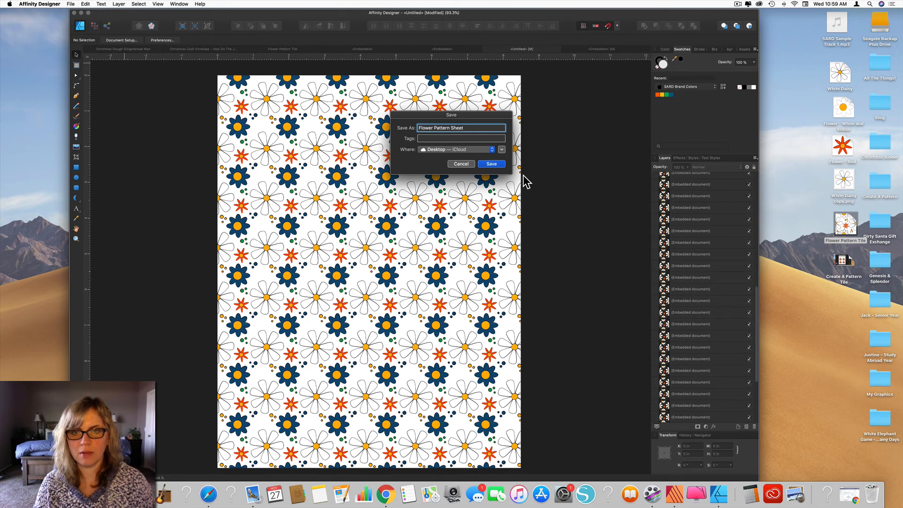
{"action": "left_click", "coordinate": [492, 165]}
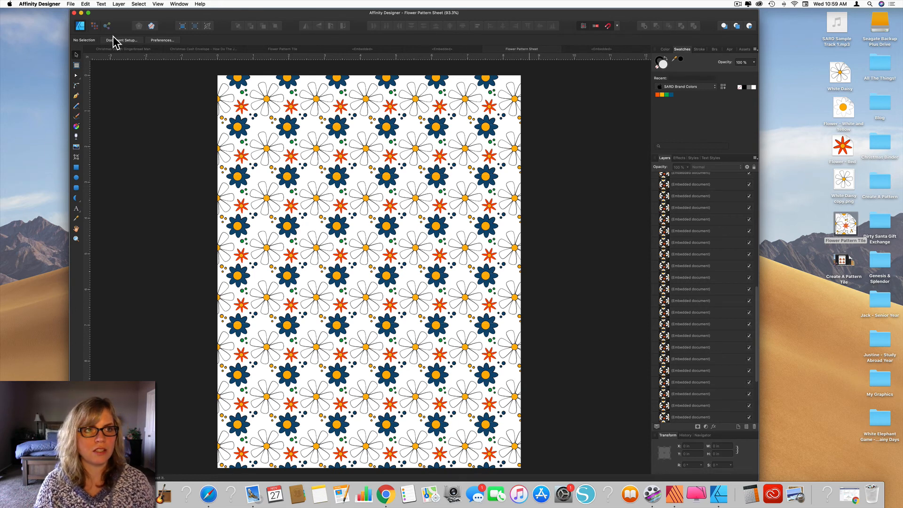
Export the whole document as a PNG at 2550 × 3300 px to the Desktop, named Flower Pattern Sheet
{"action": "left_click", "coordinate": [71, 4]}
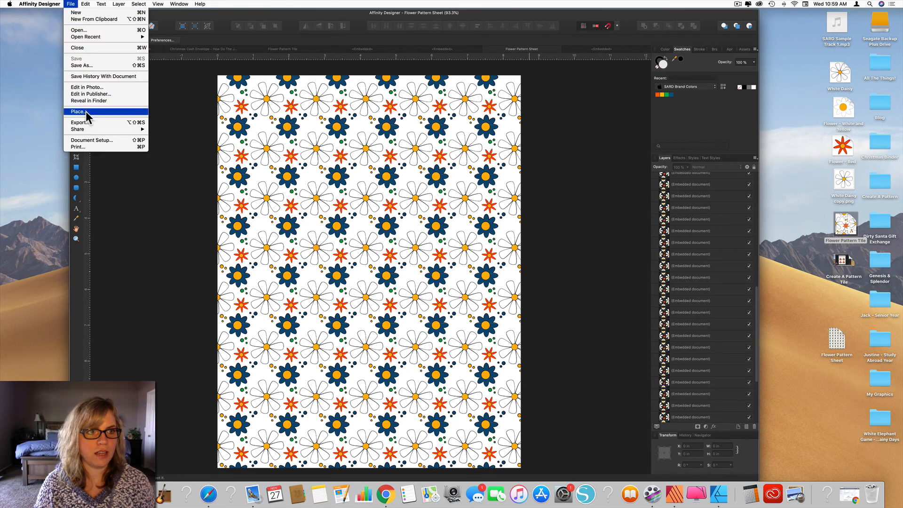
{"action": "left_click", "coordinate": [86, 123]}
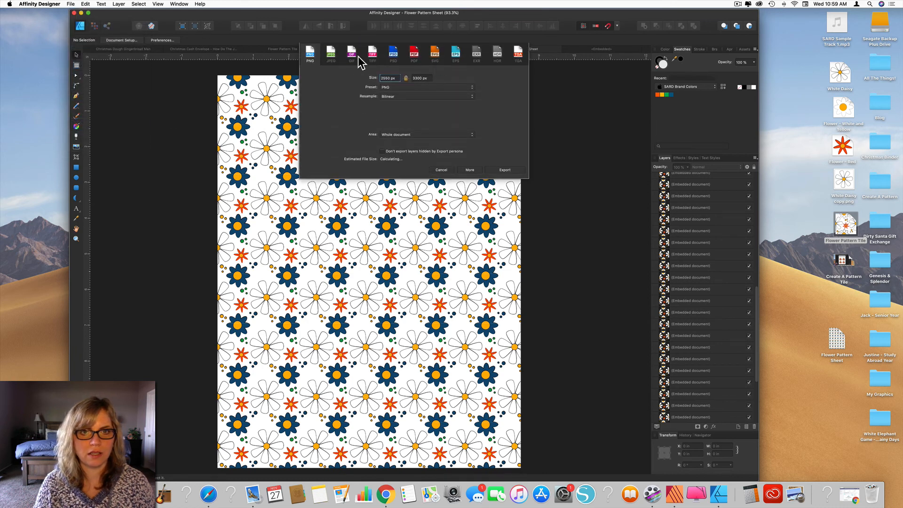
{"action": "left_click", "coordinate": [506, 171]}
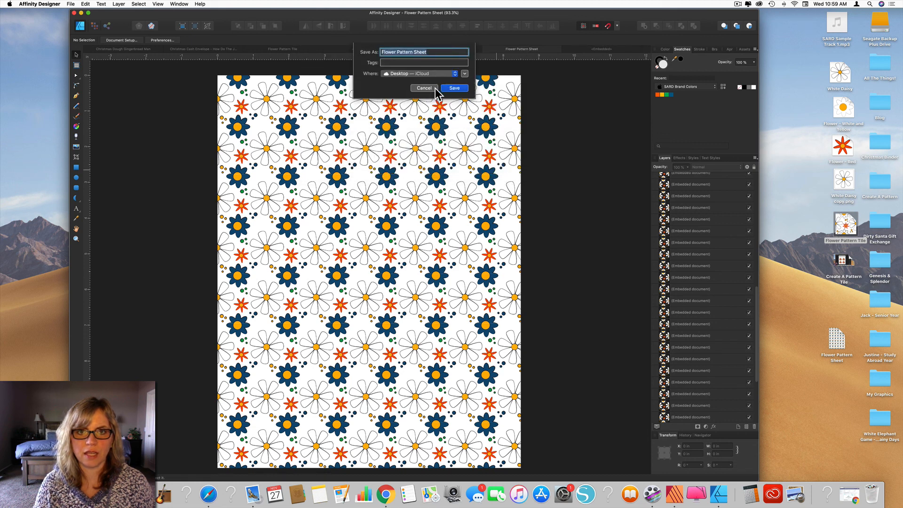
{"action": "left_click", "coordinate": [458, 89]}
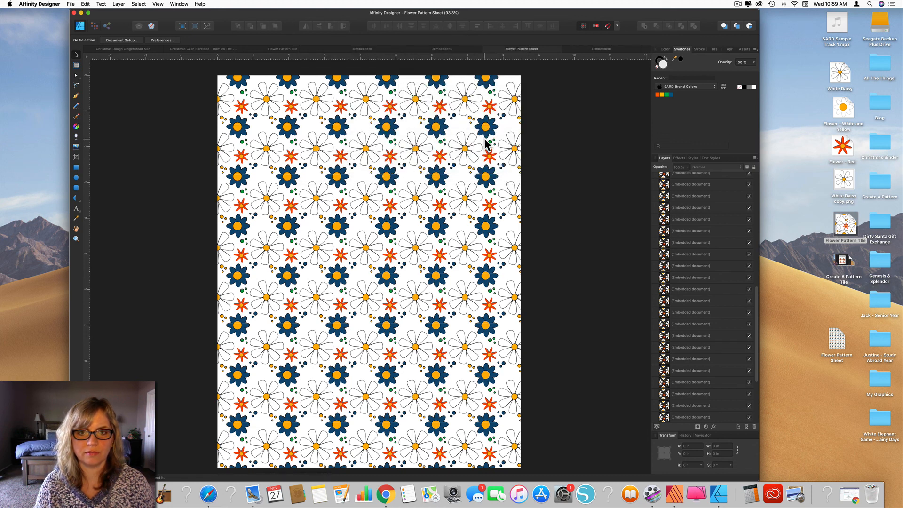